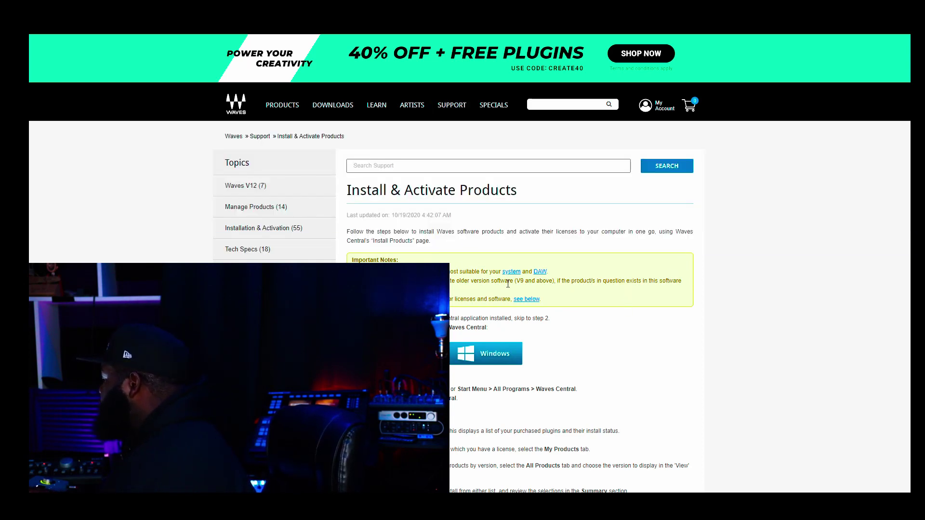
# Scroll through the installation steps in the Install & Activate Products article on waves.com
pyautogui.scroll(-3, 520, 313)
pyautogui.scroll(1, 520, 314)
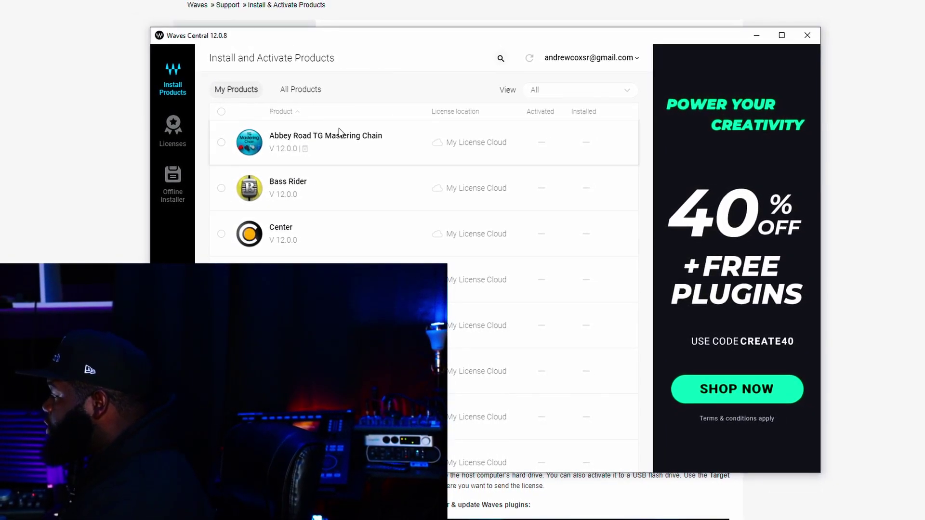
# Scroll through the licensed V12 products in Waves Central's My Products list
pyautogui.scroll(-5, 318, 217)
pyautogui.scroll(5, 388, 260)
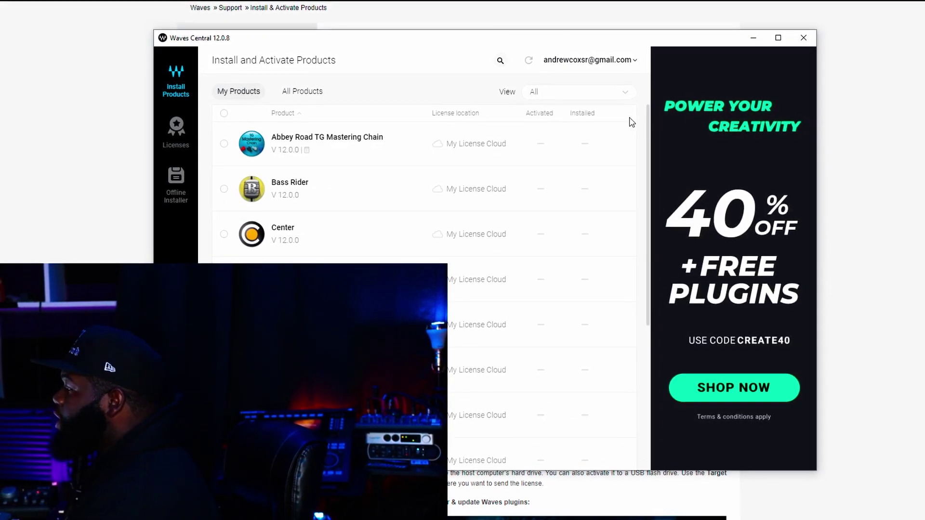
pyautogui.scroll(-5, 299, 183)
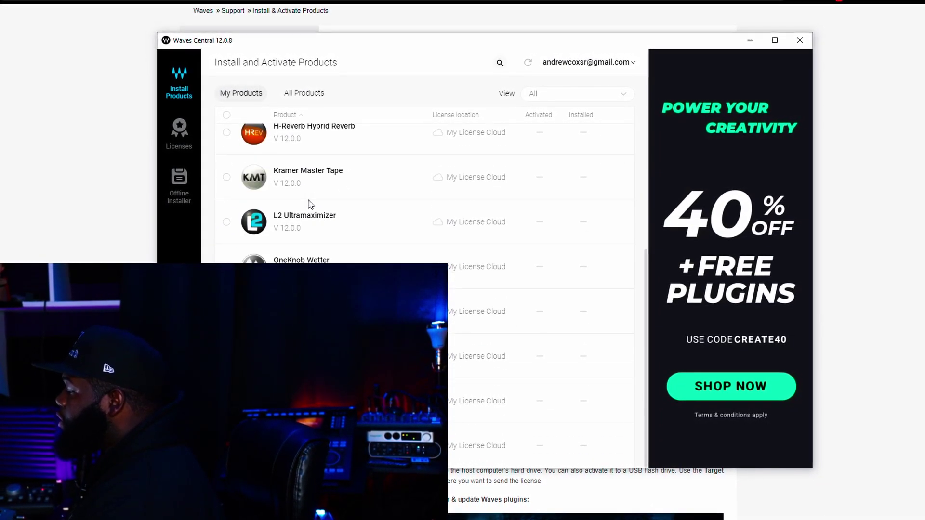
pyautogui.scroll(5, 289, 219)
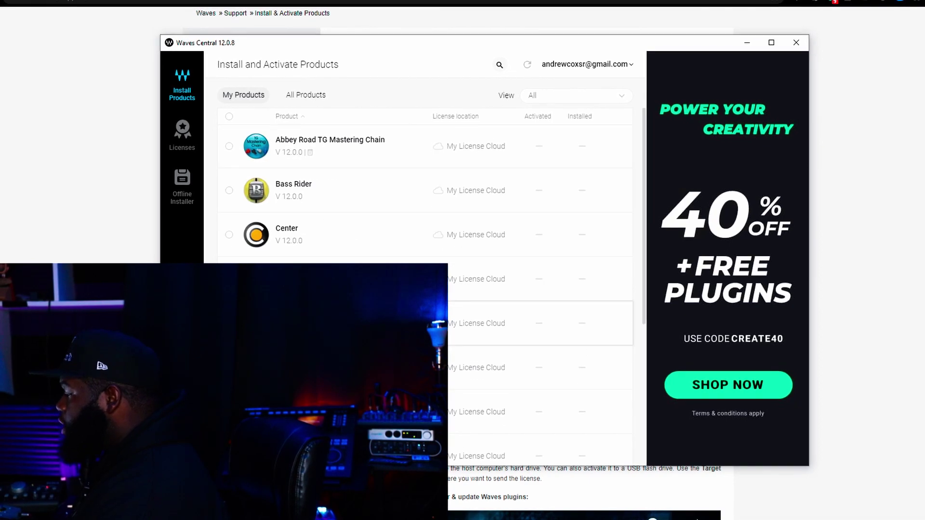
pyautogui.scroll(-5, 273, 222)
pyautogui.scroll(5, 256, 211)
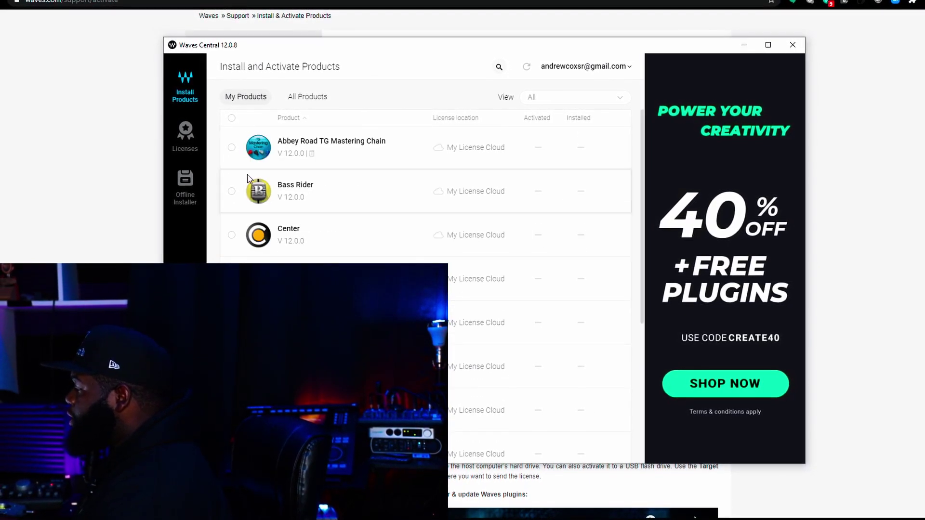
# Select every product in My Products, review the list, and start Install and Activate
pyautogui.click(233, 119)
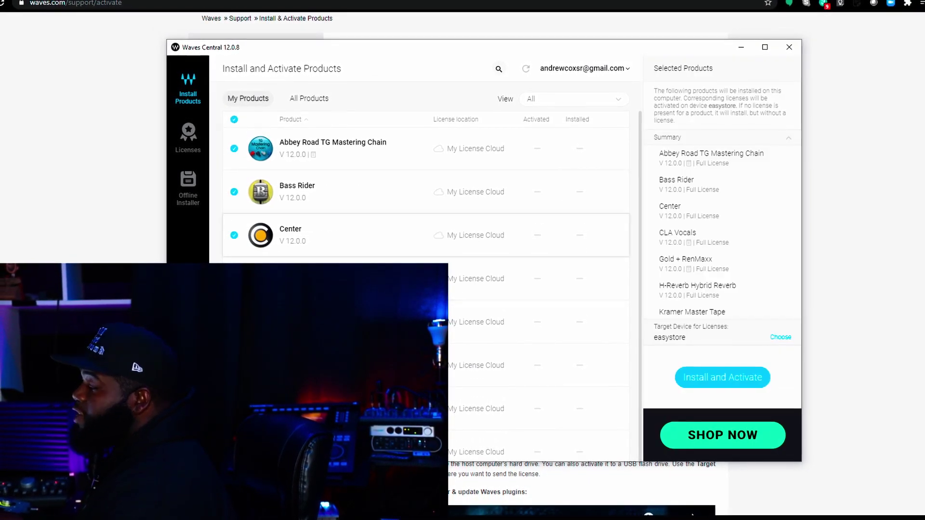
pyautogui.scroll(-5, 467, 159)
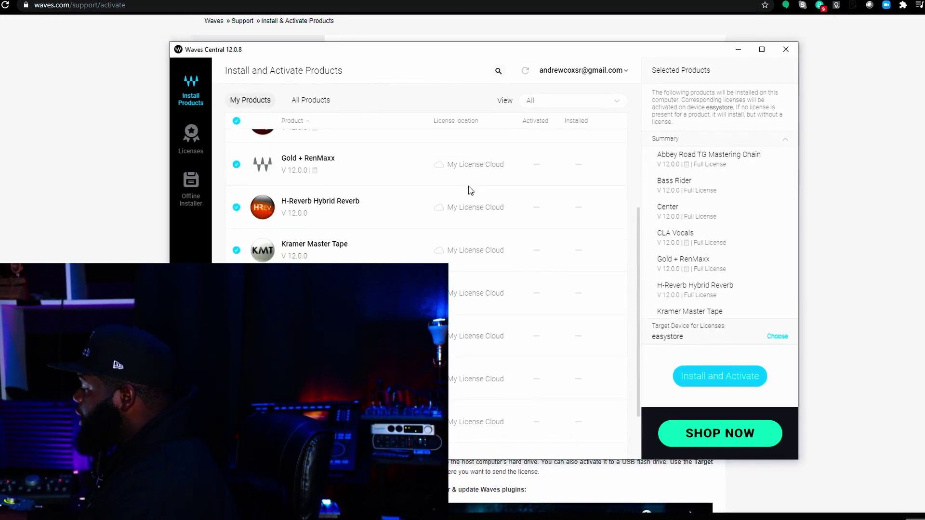
pyautogui.scroll(3, 494, 180)
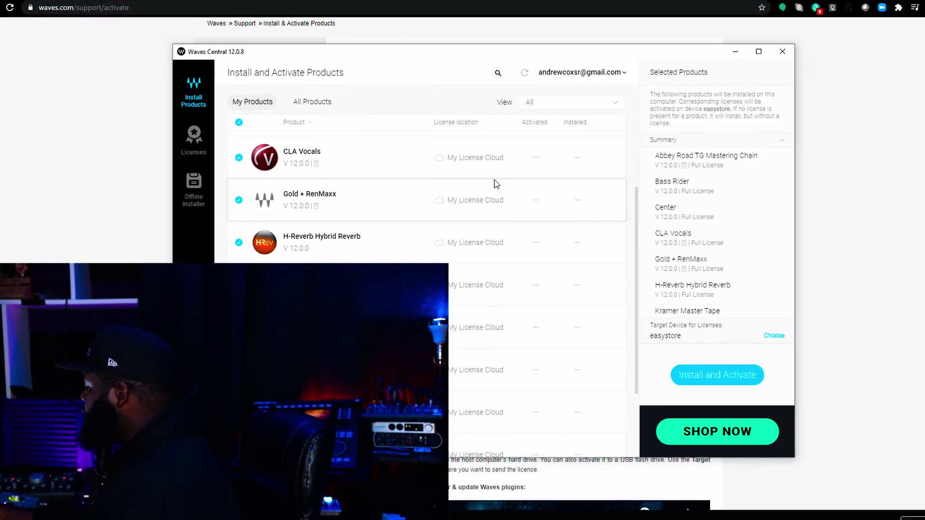
pyautogui.scroll(-3, 495, 180)
pyautogui.scroll(5, 496, 185)
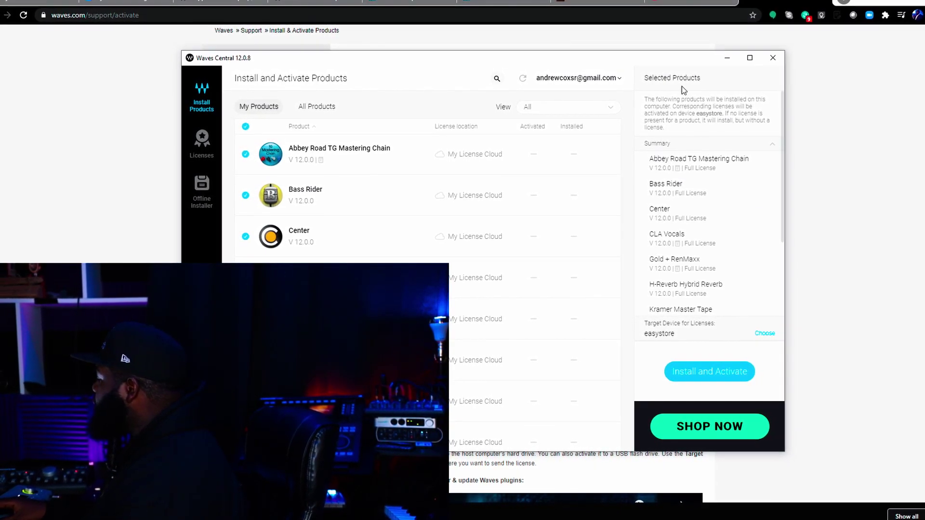
pyautogui.click(724, 380)
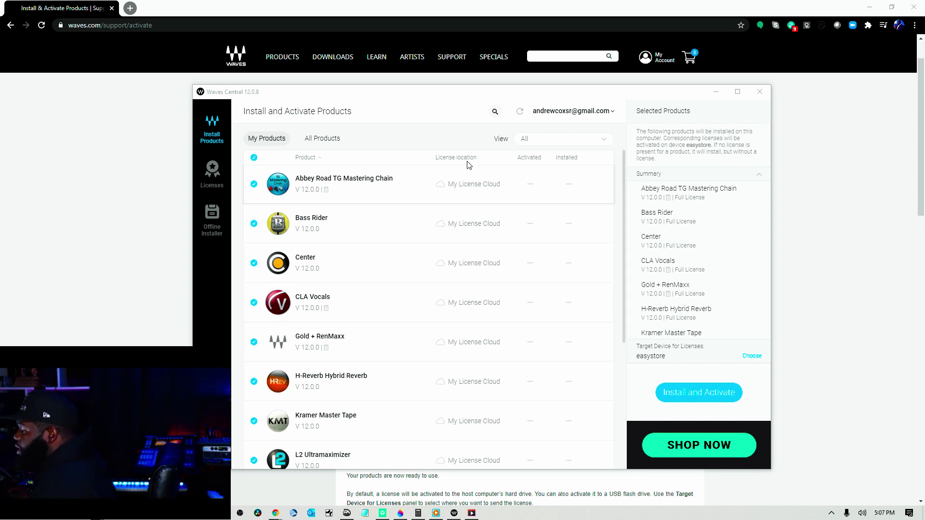
# Install and activate all selected products on easystore and dismiss the completion message
pyautogui.scroll(-2, 612, 337)
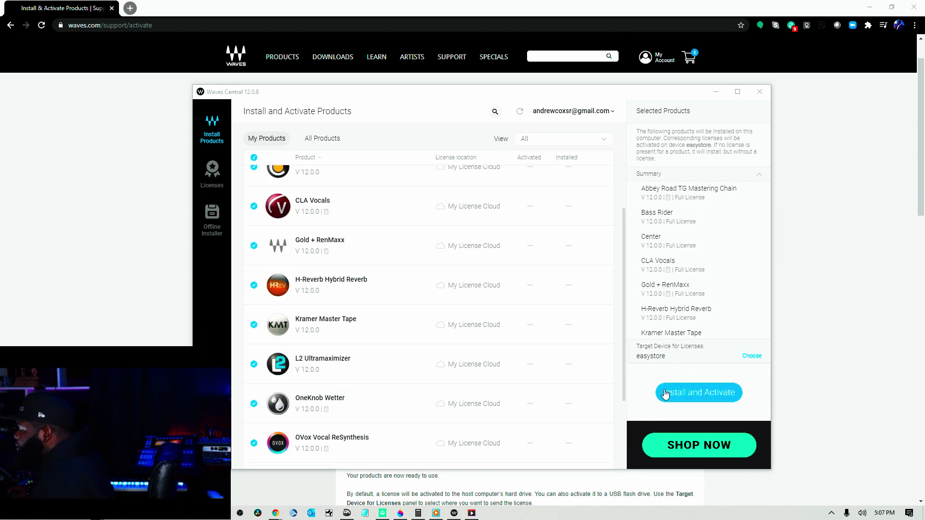
pyautogui.click(692, 396)
pyautogui.click(692, 396)
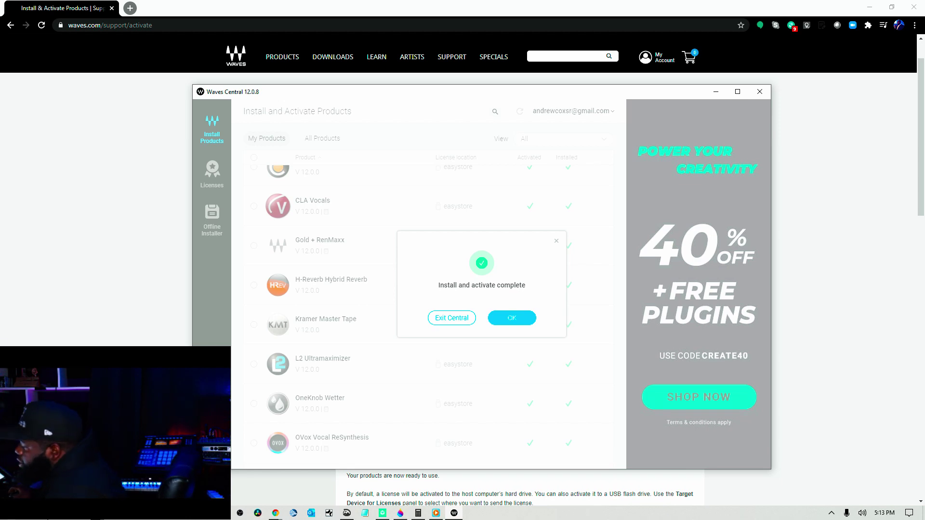
pyautogui.click(511, 319)
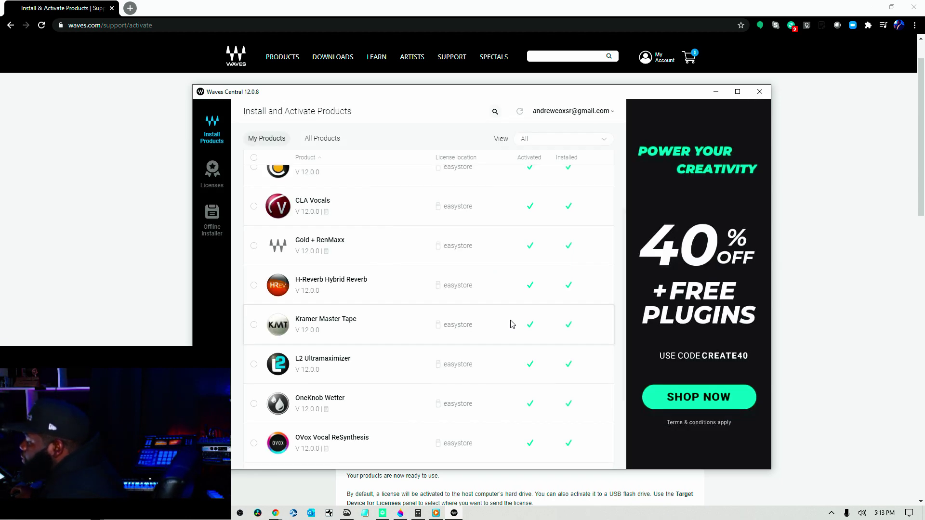
# Look over the installed products, then close the Waves Central window
pyautogui.scroll(2, 460, 192)
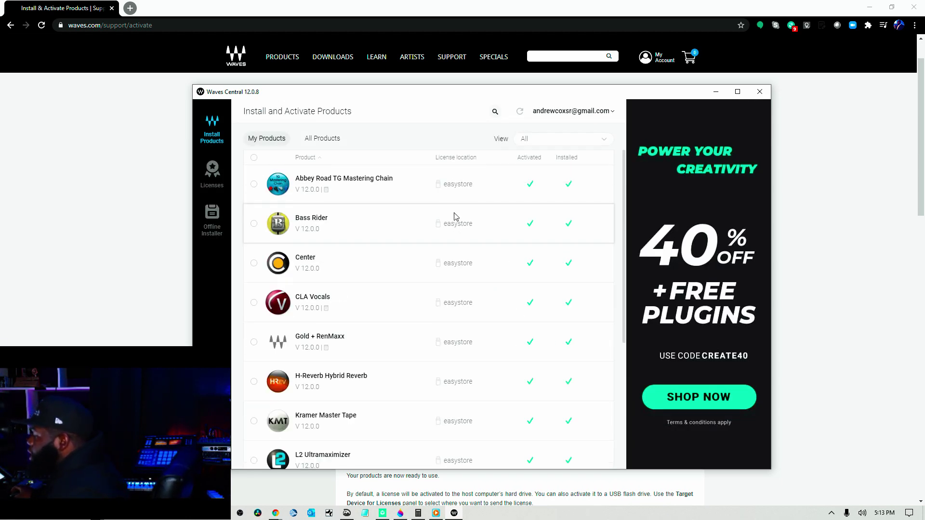
pyautogui.scroll(-4, 456, 217)
pyautogui.scroll(5, 455, 250)
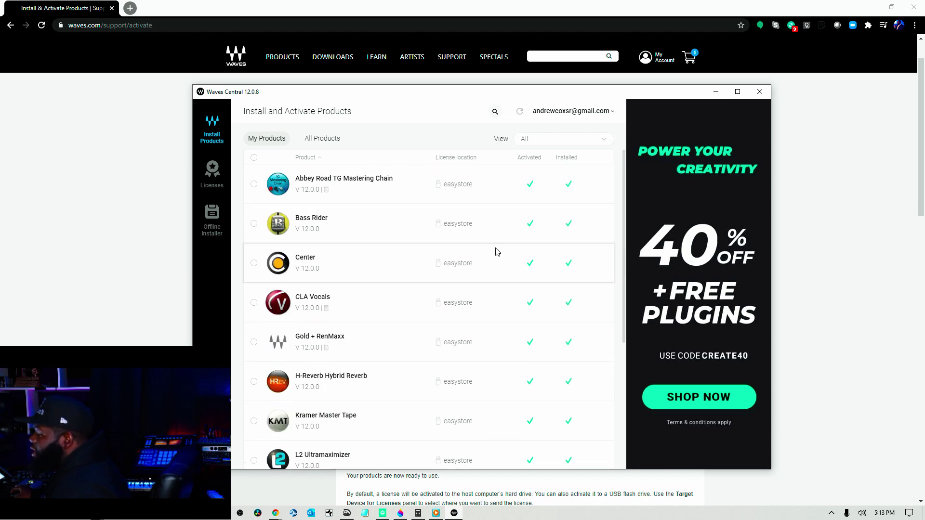
pyautogui.click(761, 92)
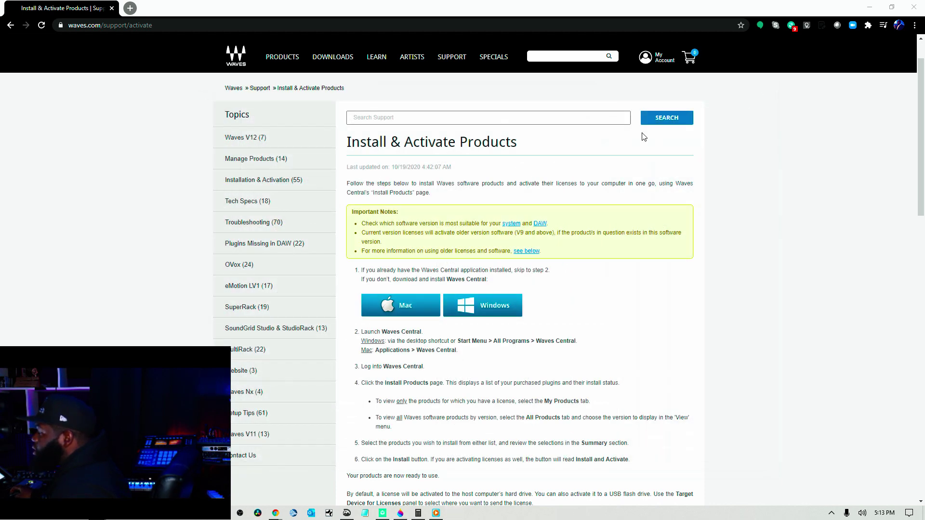
# Close Chrome and launch Studio One 4 from its desktop shortcut
pyautogui.click(919, 8)
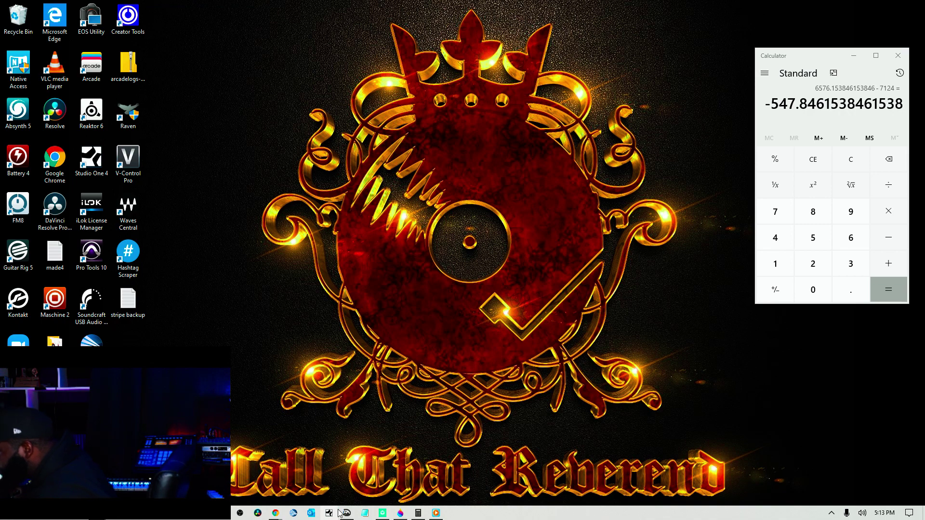
pyautogui.click(339, 513)
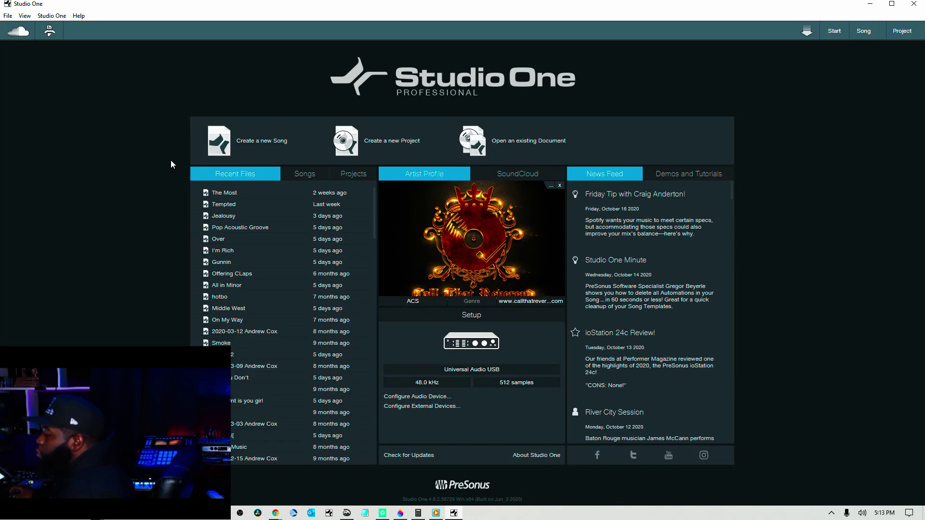
# Open the recent song 'The Most' from the Start page
pyautogui.click(224, 192)
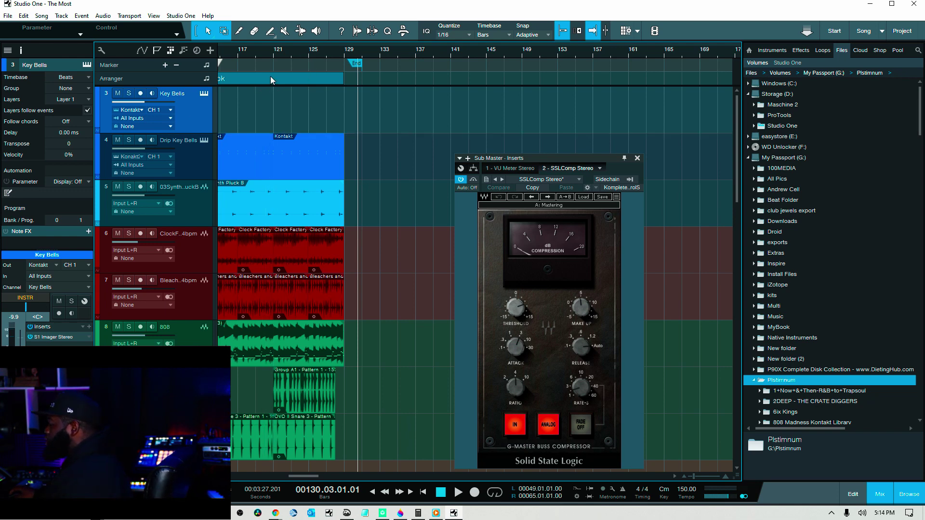
# Play the song from bar 97, the Hook, stop it, and reposition the SSLComp window
pyautogui.click(256, 55)
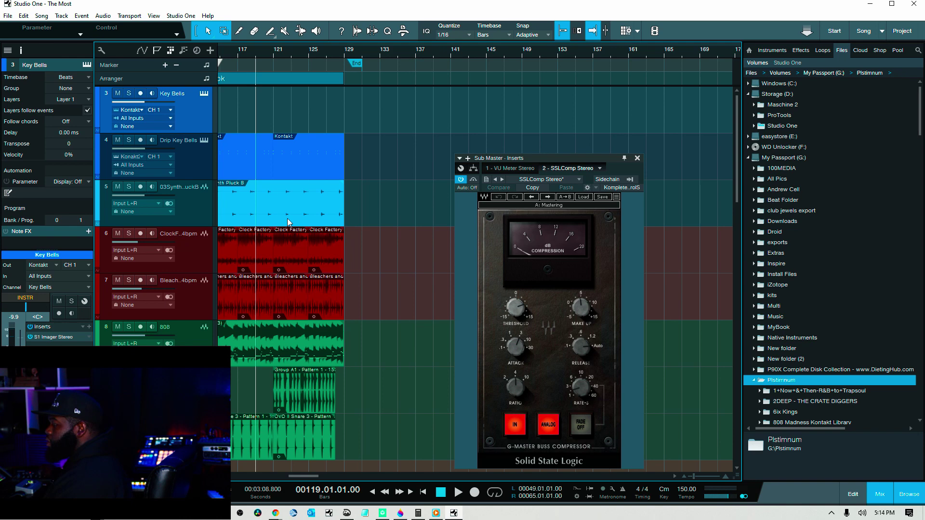
pyautogui.moveTo(303, 475); pyautogui.dragTo(285, 474)
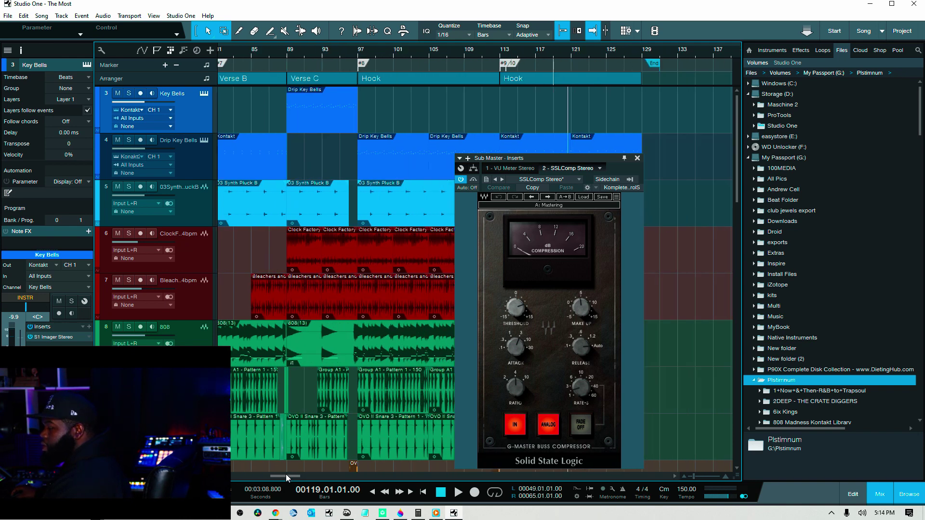
pyautogui.click(359, 56)
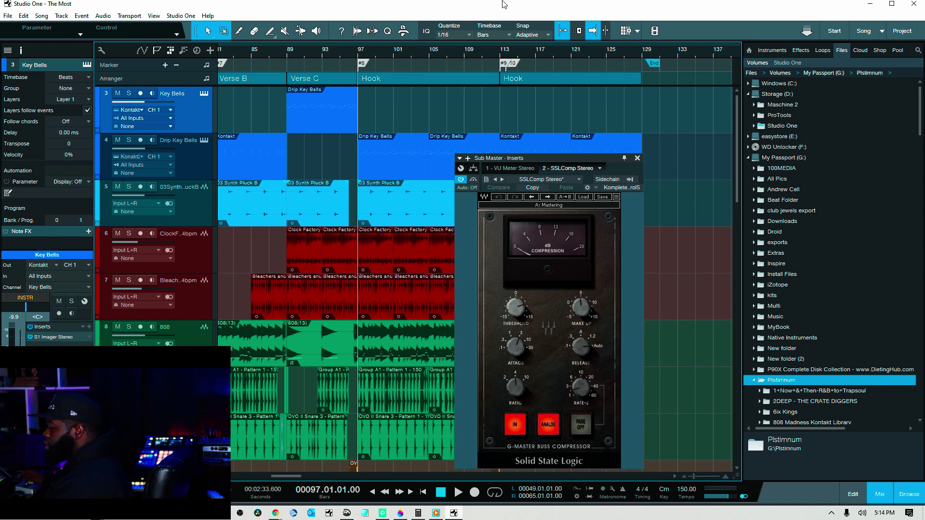
pyautogui.click(458, 492)
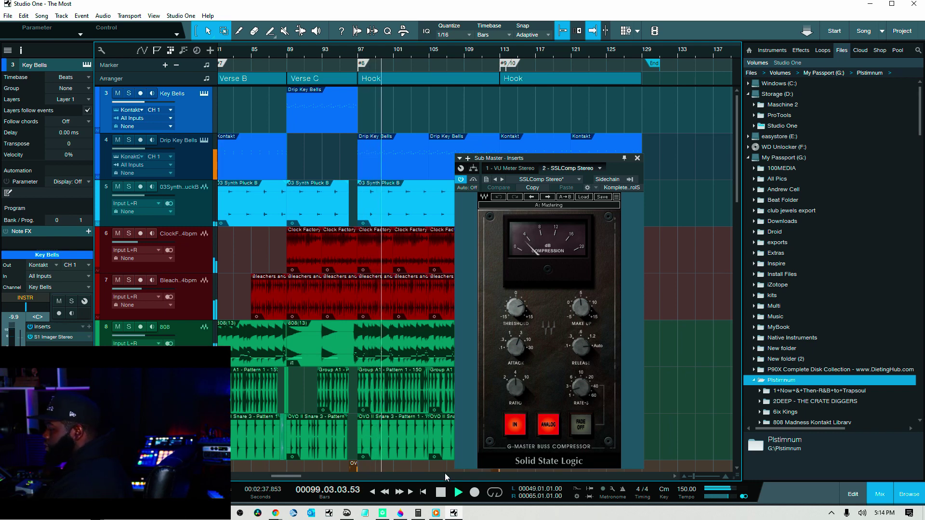
pyautogui.press('space')
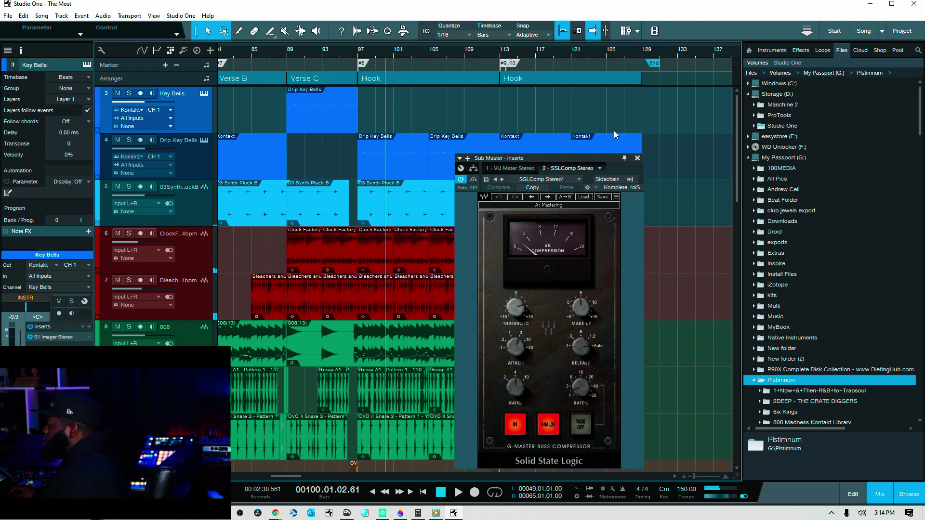
pyautogui.moveTo(605, 157); pyautogui.dragTo(536, 74)
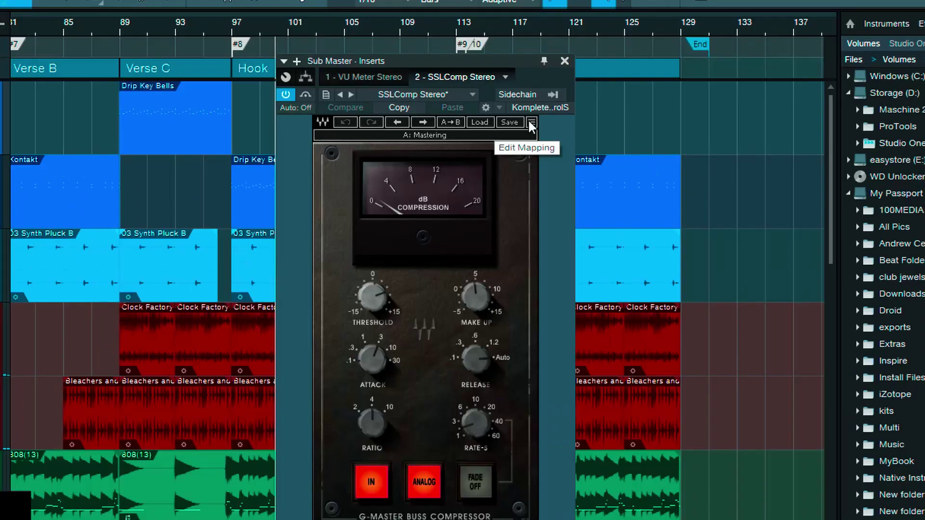
# Enlarge the SSLComp interface to 150%, then to 200%
pyautogui.click(530, 124)
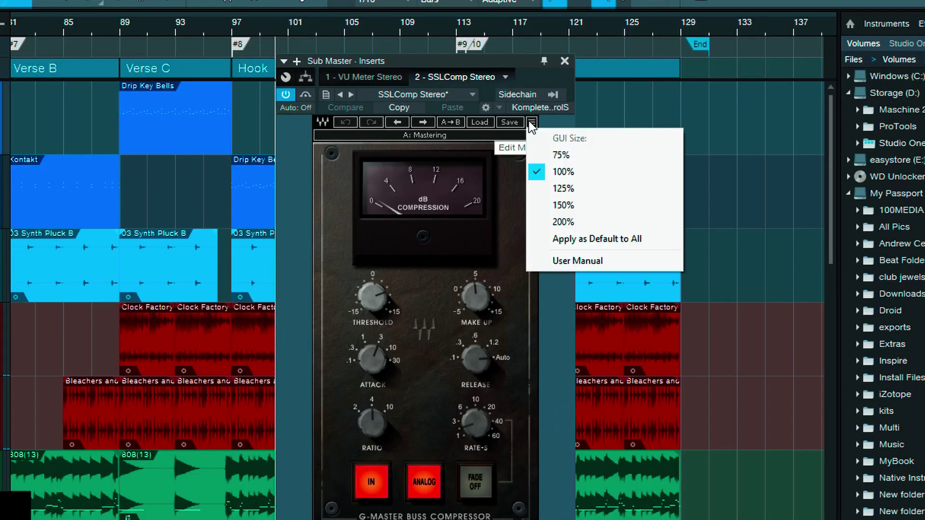
pyautogui.click(568, 204)
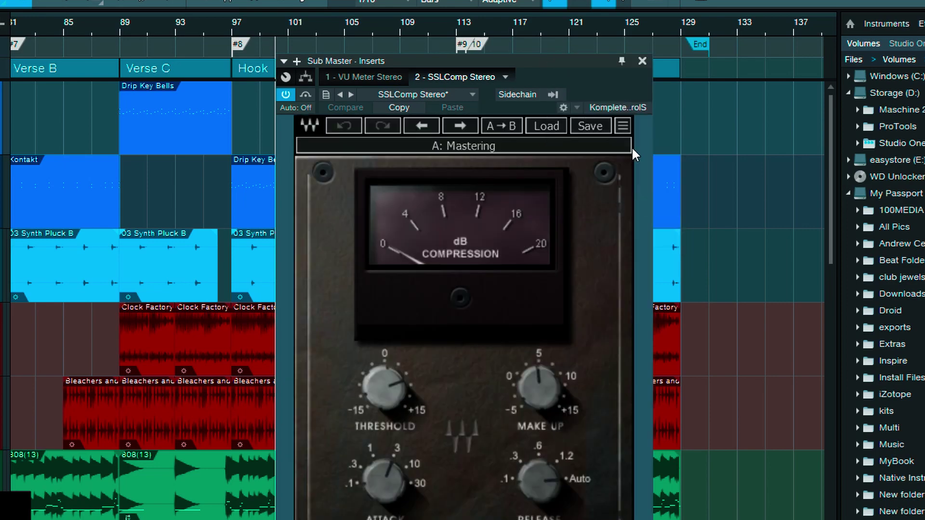
pyautogui.moveTo(599, 60); pyautogui.dragTo(549, 1)
pyautogui.click(573, 51)
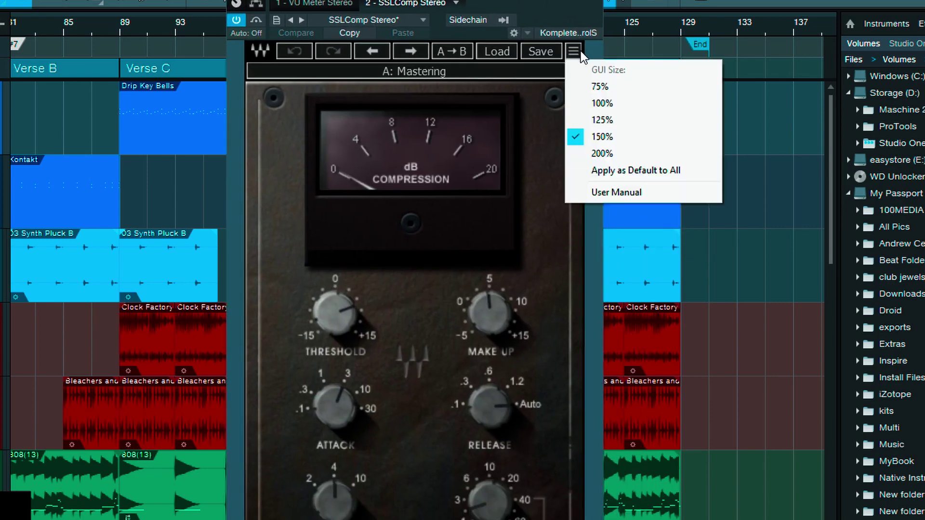
pyautogui.click(608, 152)
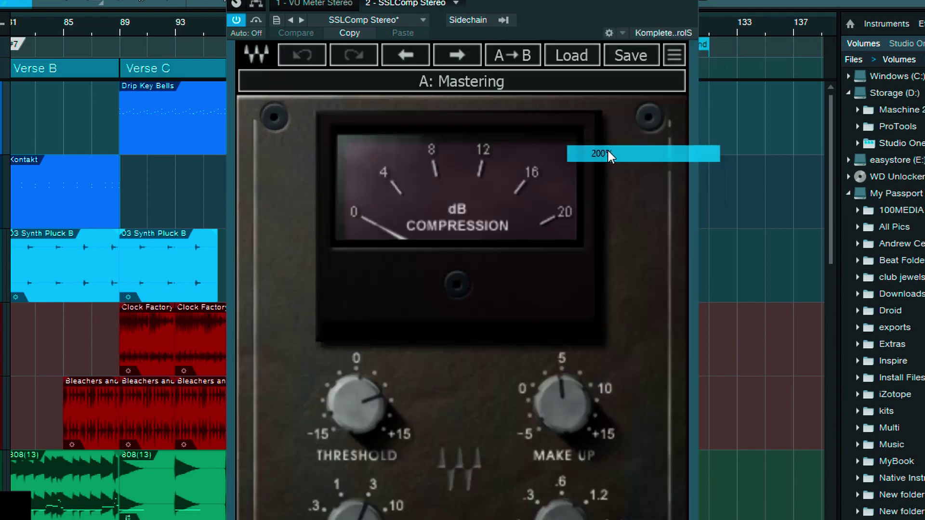
# Shrink the SSLComp interface to 75%, then return it to 100%
pyautogui.click(667, 52)
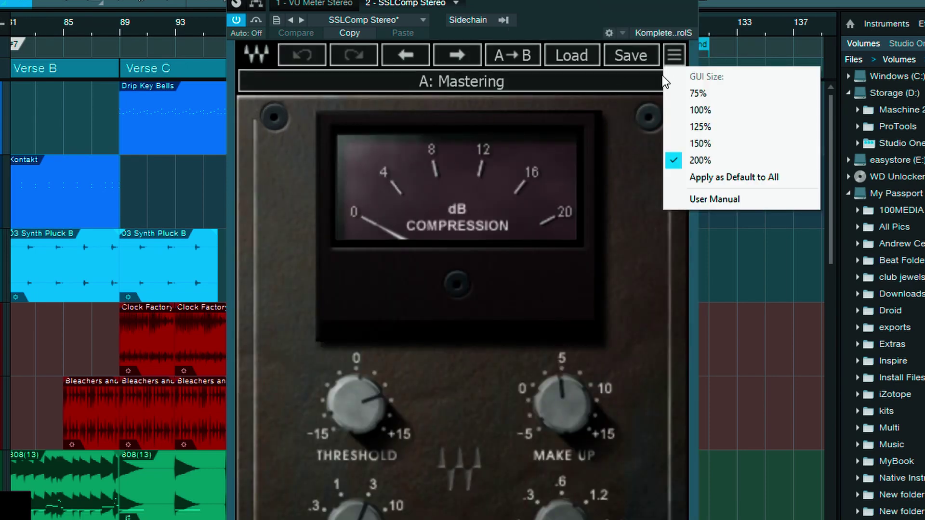
pyautogui.click(683, 94)
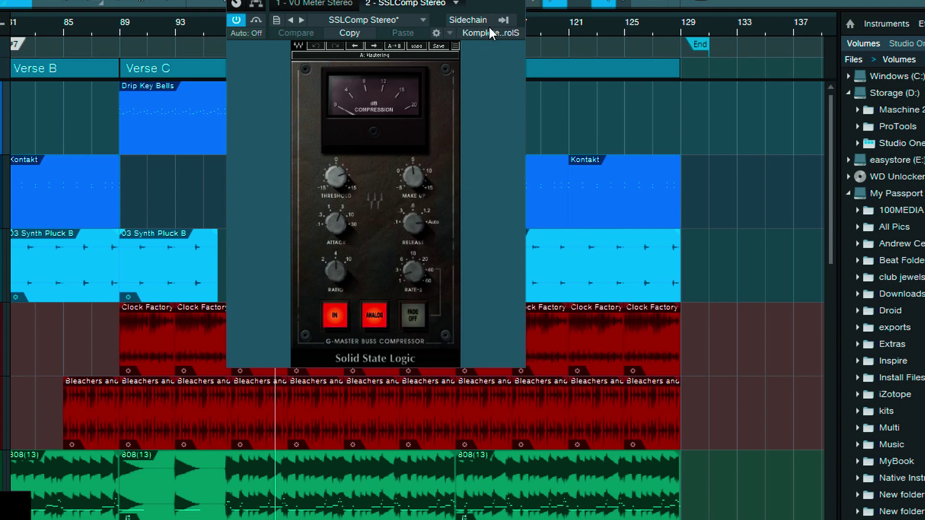
pyautogui.click(456, 42)
pyautogui.click(513, 95)
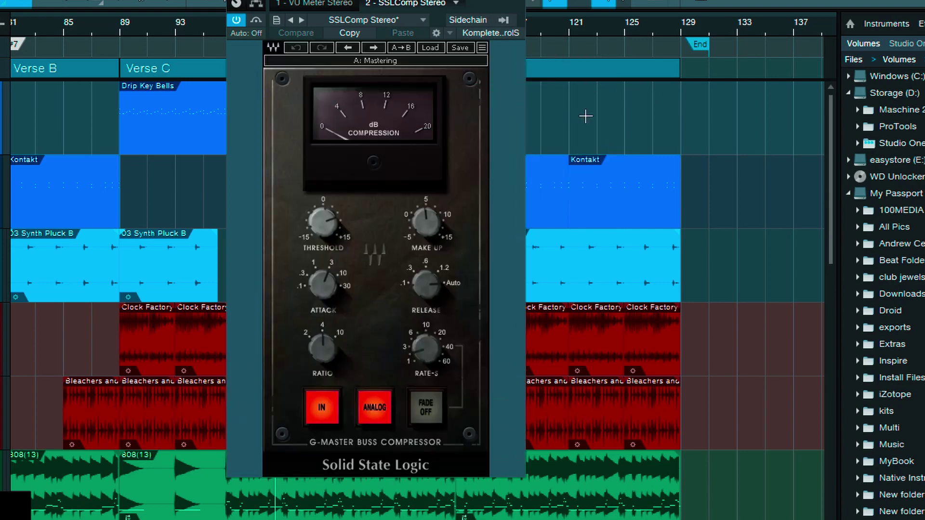
pyautogui.click(430, 48)
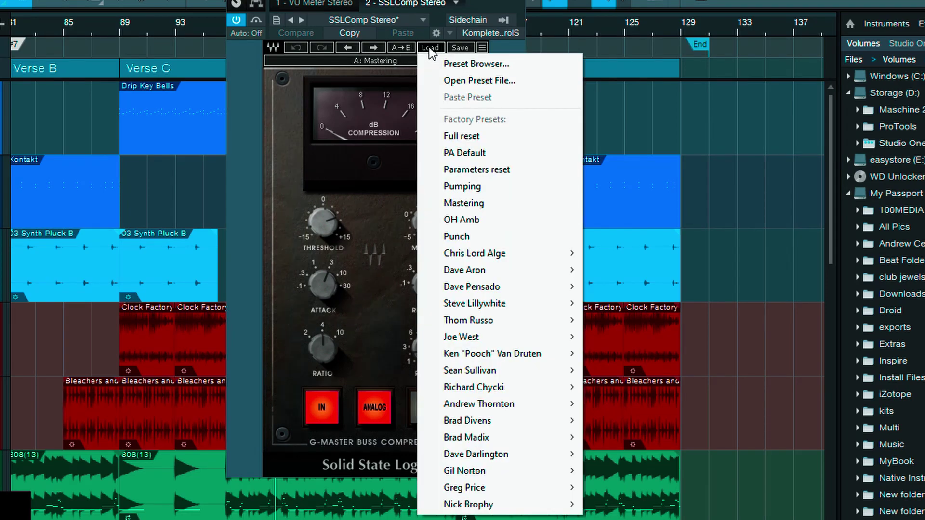
# Open the SSLComp Stereo Preset Browser and scroll through its 42 factory presets
pyautogui.click(476, 63)
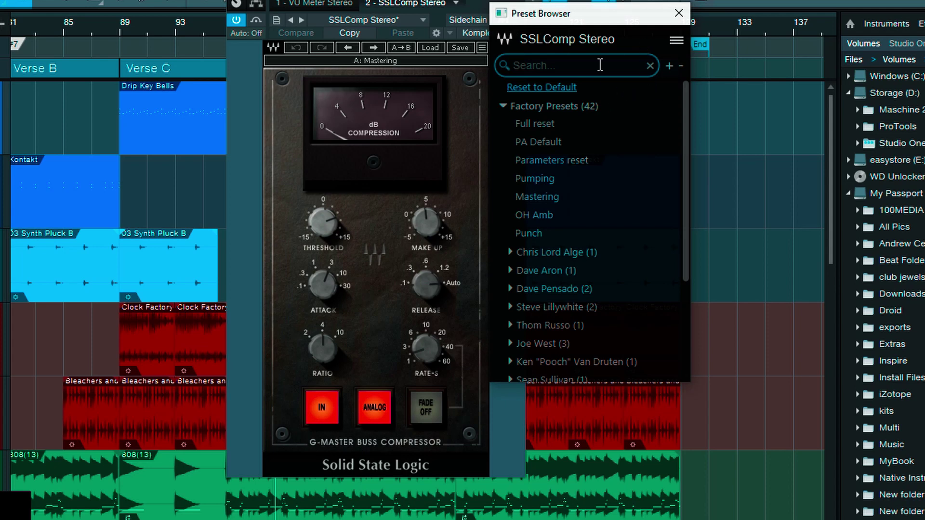
pyautogui.scroll(-3, 625, 179)
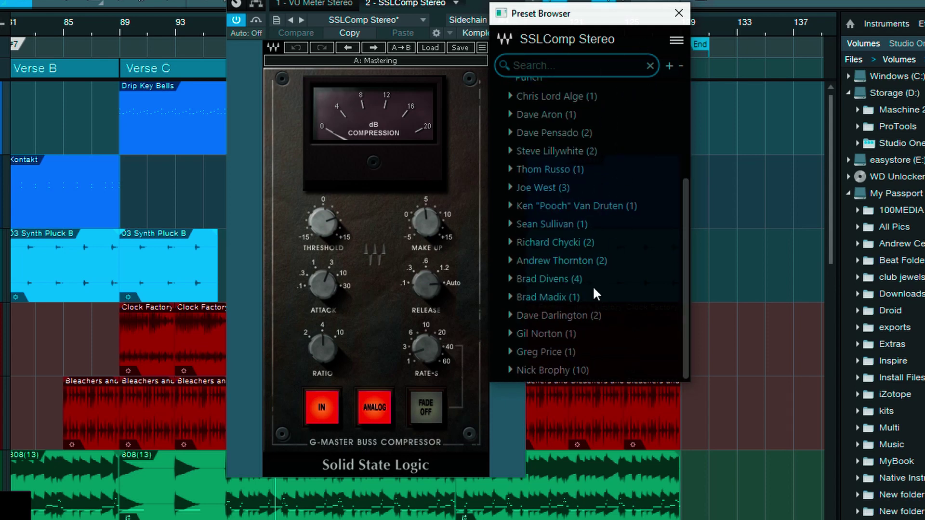
pyautogui.scroll(3, 595, 289)
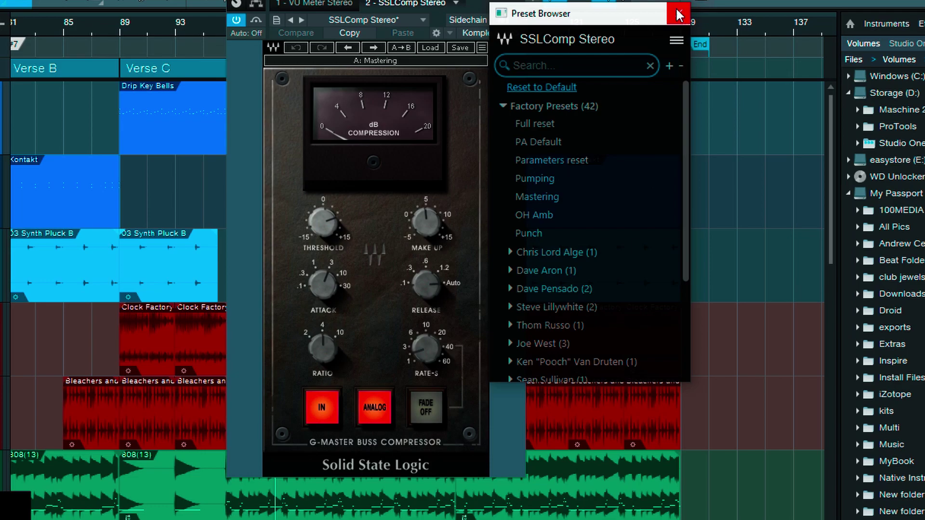